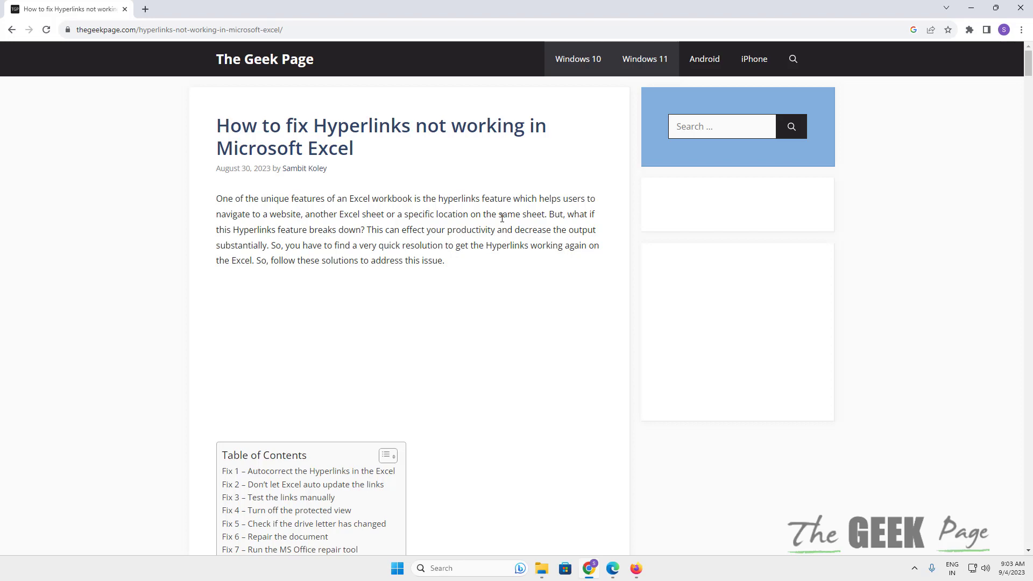
- Preview the article's printout and highlight the 9/4/23, 9:03 AM date in its header
key("ctrl+p")
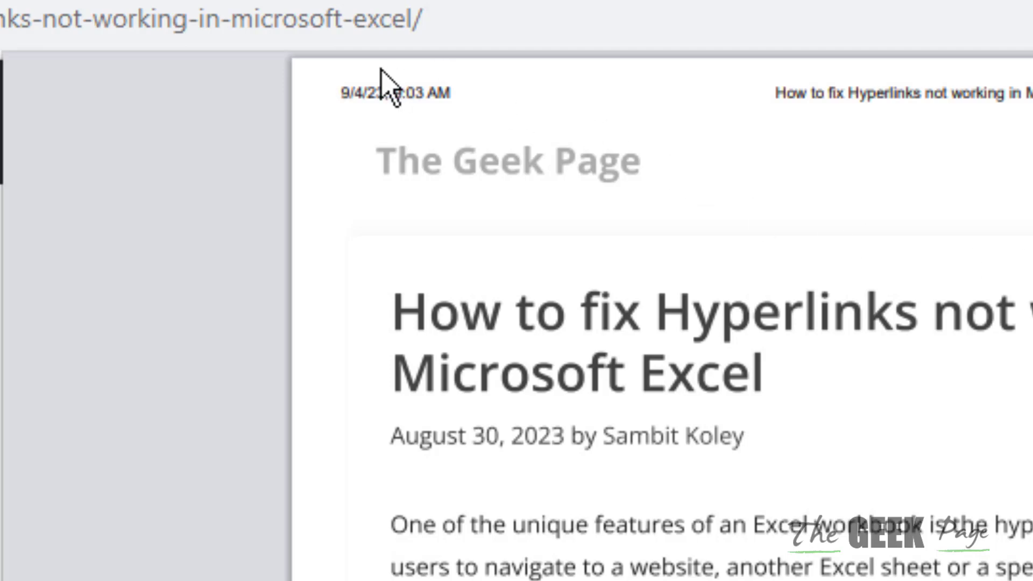
left_click_drag(340, 94, 452, 93)
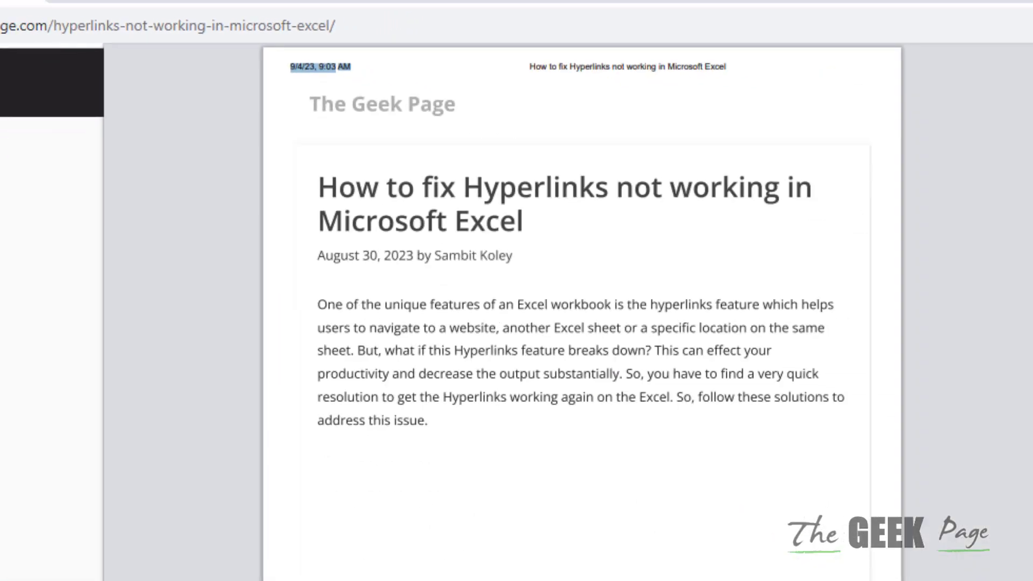
- Reopen Chrome's print settings and uncheck Headers and footers under More settings
key("Escape")
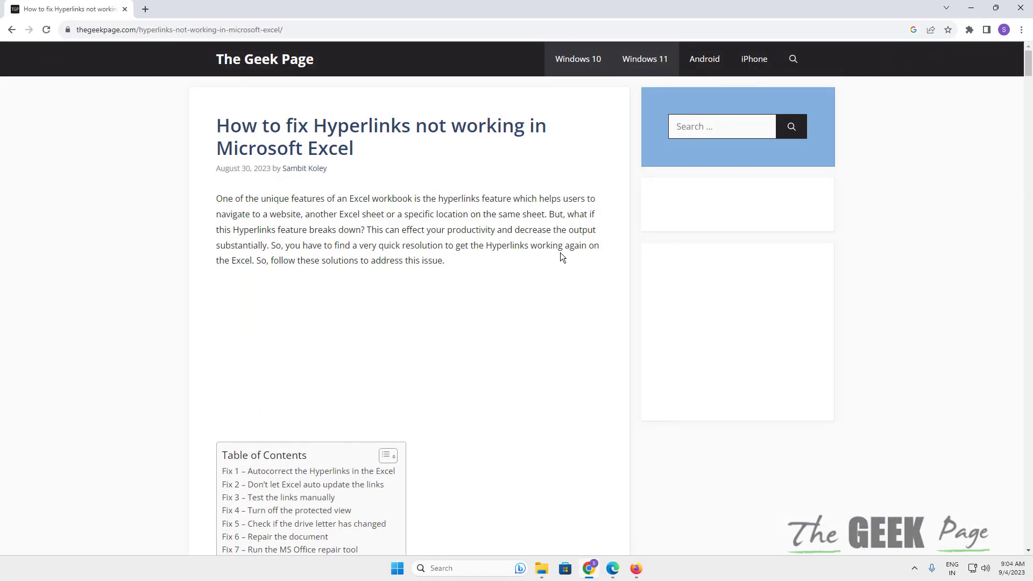
key("ctrl+p")
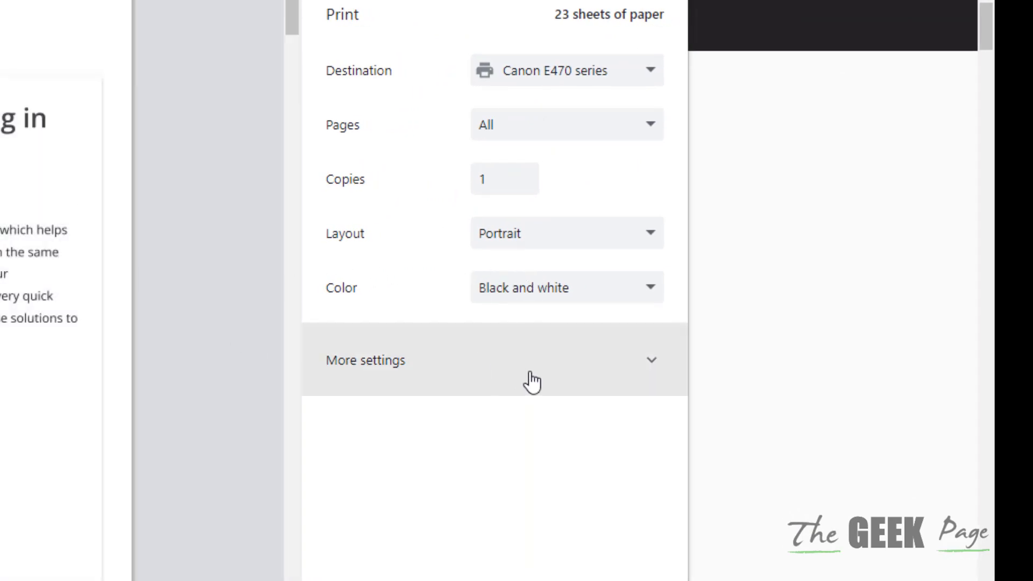
left_click(533, 373)
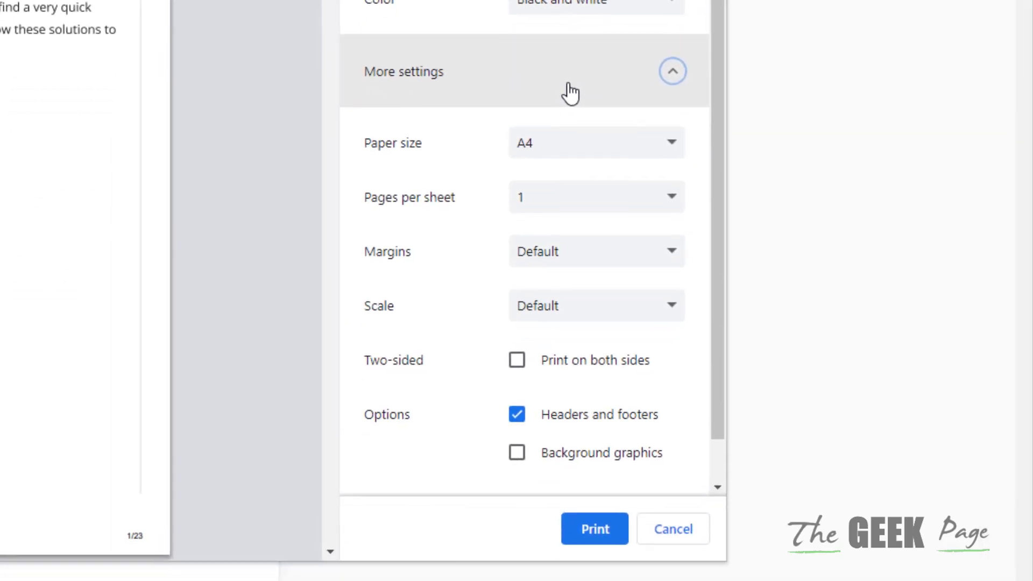
scroll(471, 162, "down", 1)
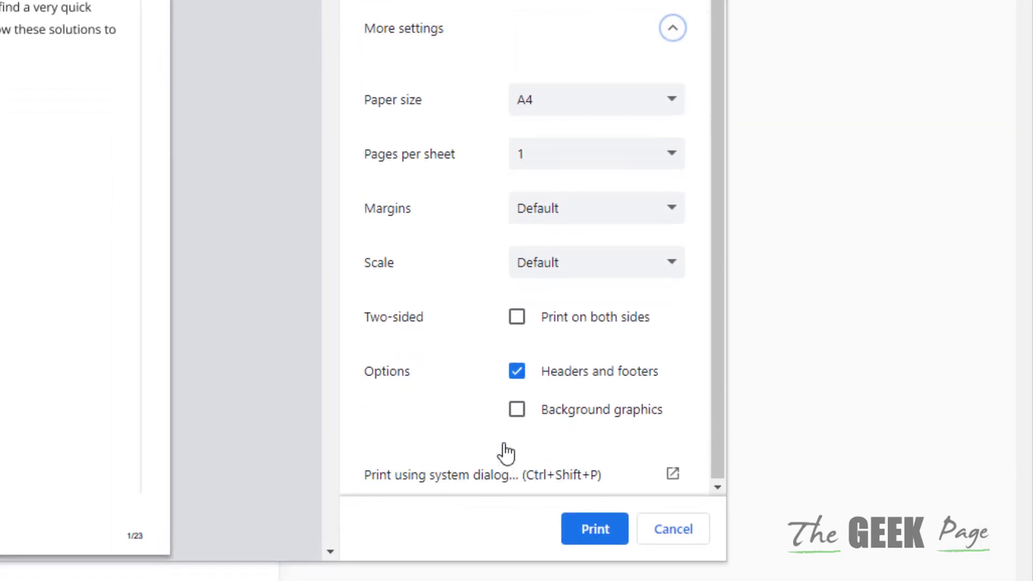
left_click(517, 372)
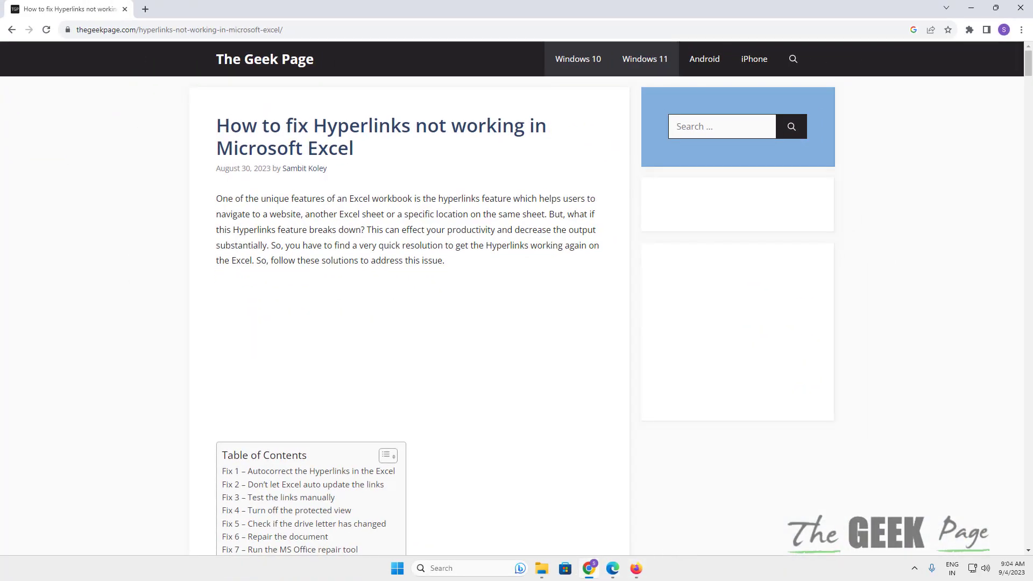
- In Edge, uncheck Headers and footers under More settings and print the page
left_click(613, 570)
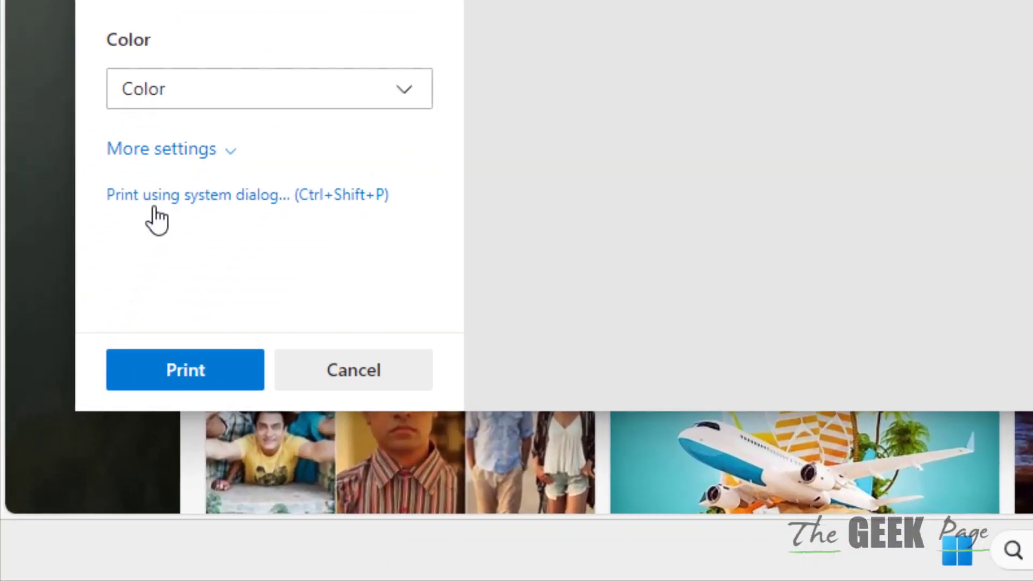
left_click(103, 306)
scroll(186, 154, "down", 5)
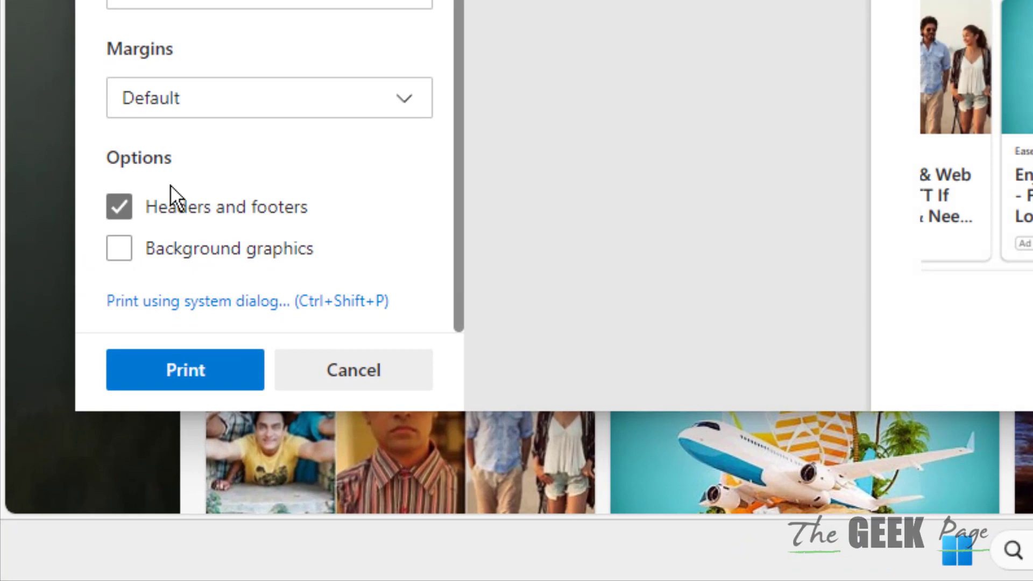
left_click(120, 207)
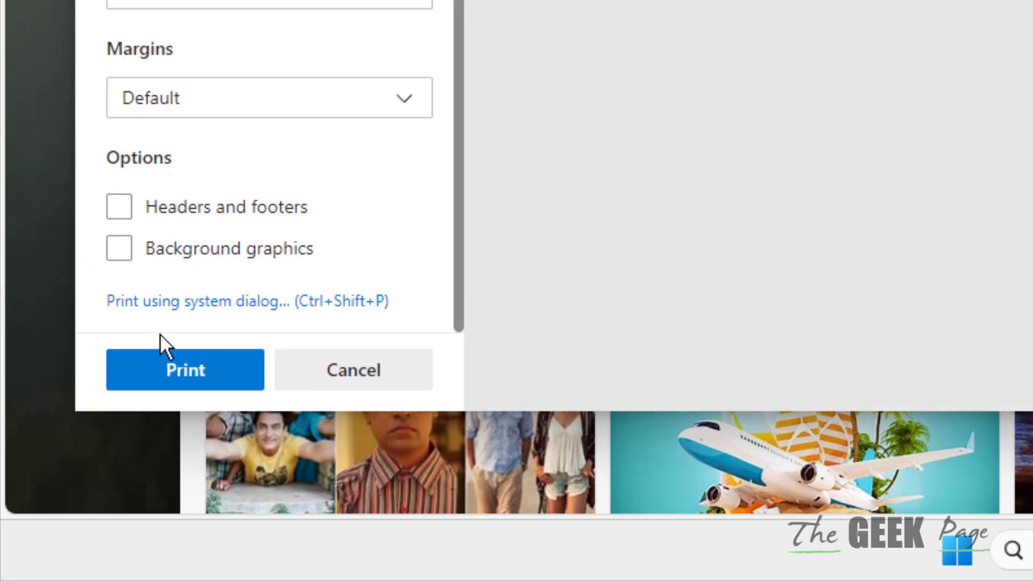
left_click(185, 370)
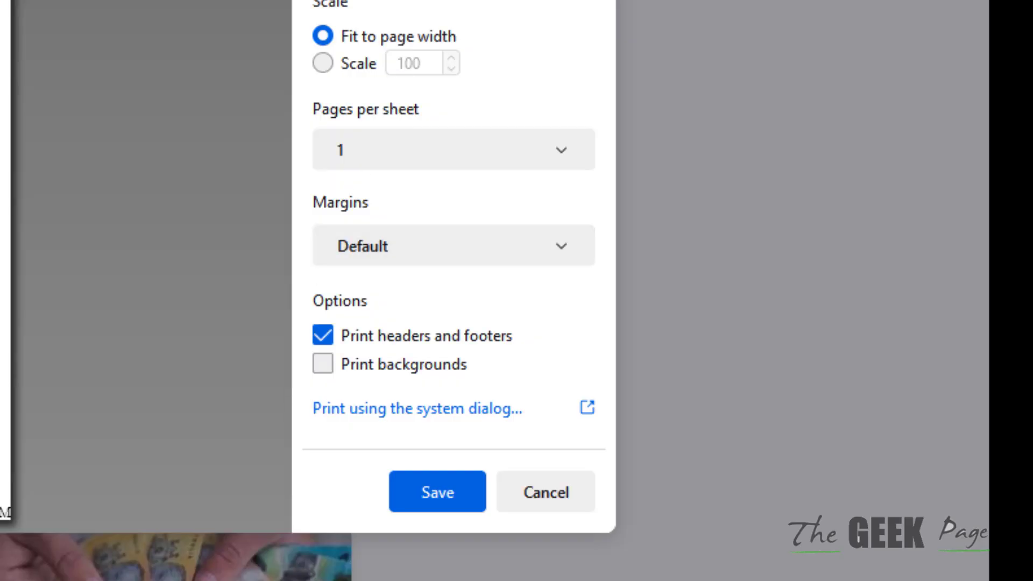
- Uncheck Print headers and footers under Options in Firefox's Print dialog
left_click(323, 336)
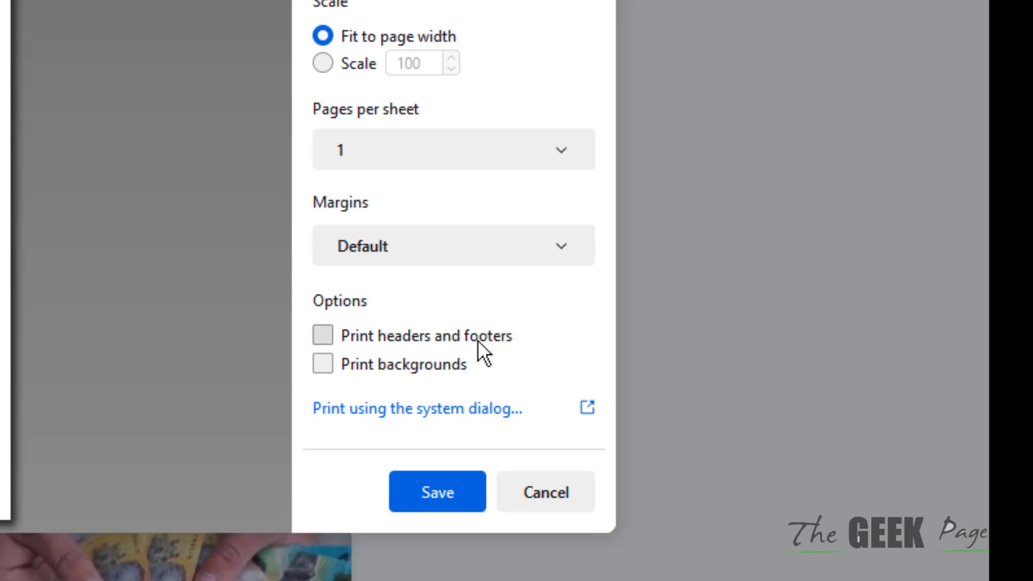